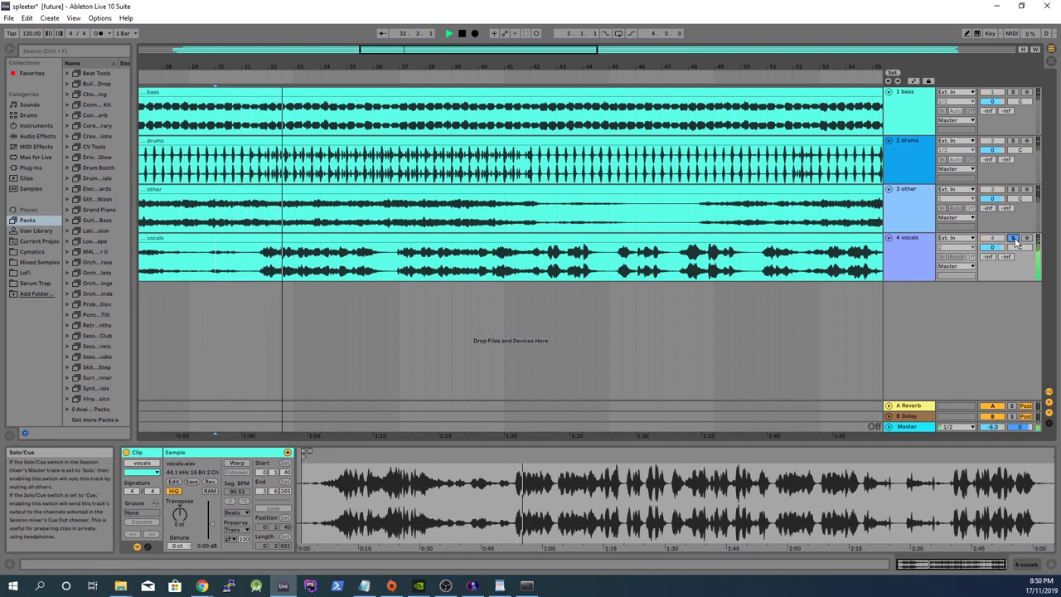
# Solo the vocals, other, drums and bass stems in turn, then unsolo so all four play.
pyautogui.click(1015, 239)
pyautogui.click(1013, 191)
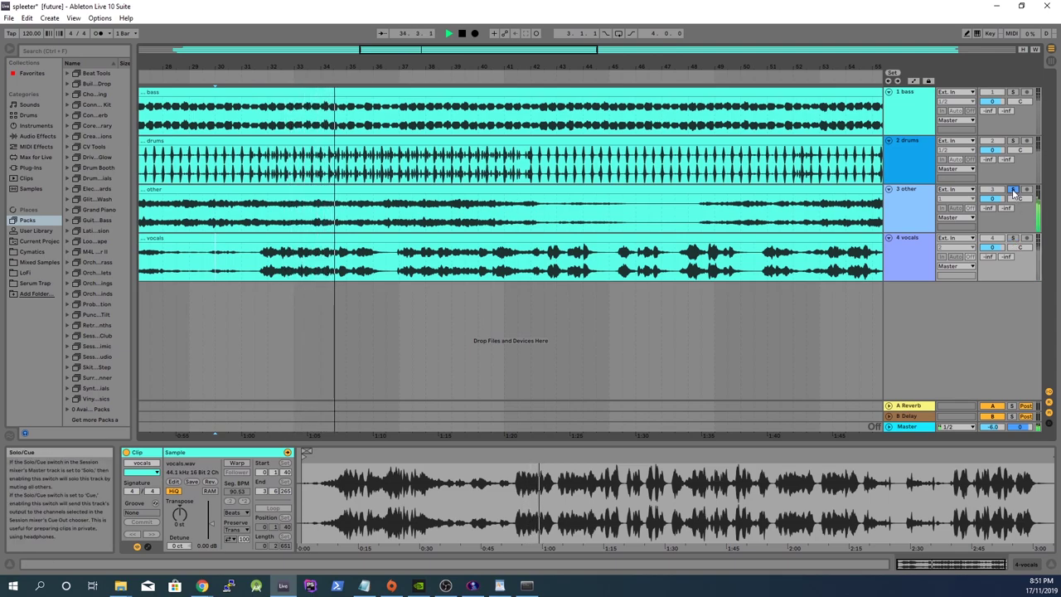
pyautogui.click(1012, 142)
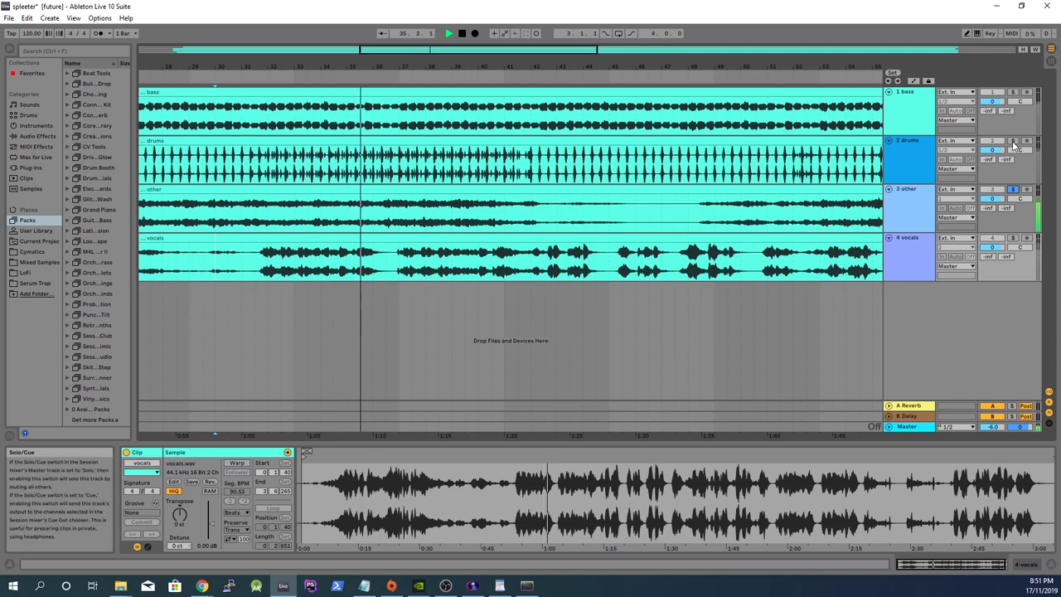
pyautogui.click(1014, 94)
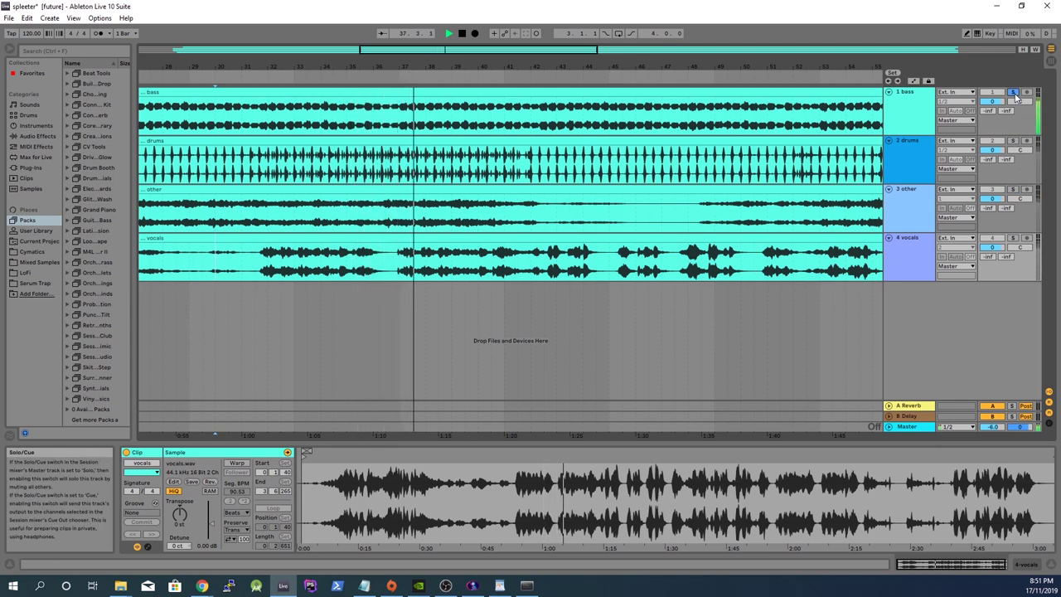
pyautogui.click(1013, 93)
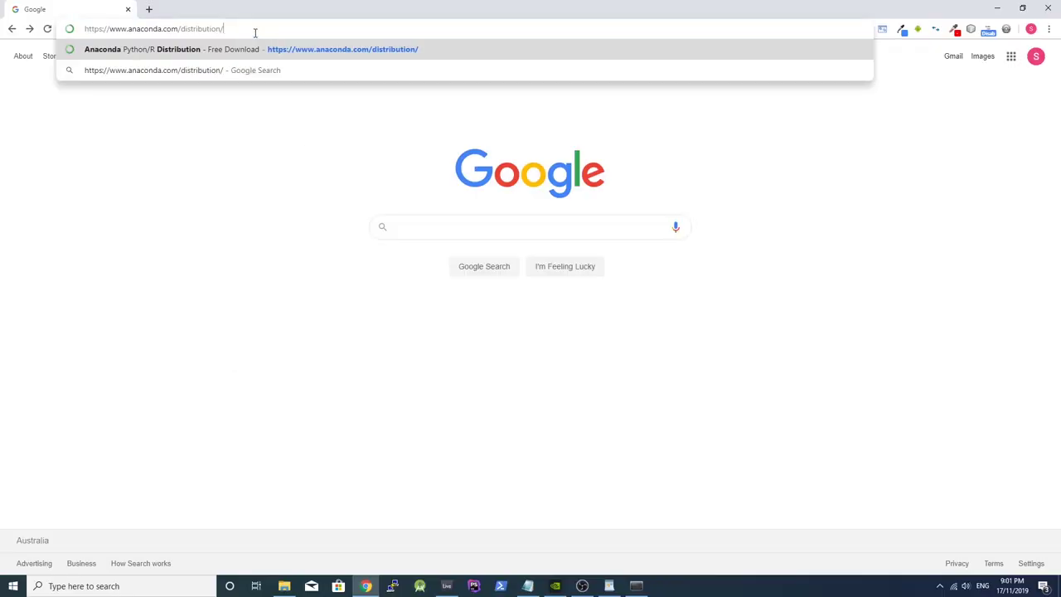
# Load anaconda.com/distribution and download the Python 3.7 Windows installer.
pyautogui.press('Return')
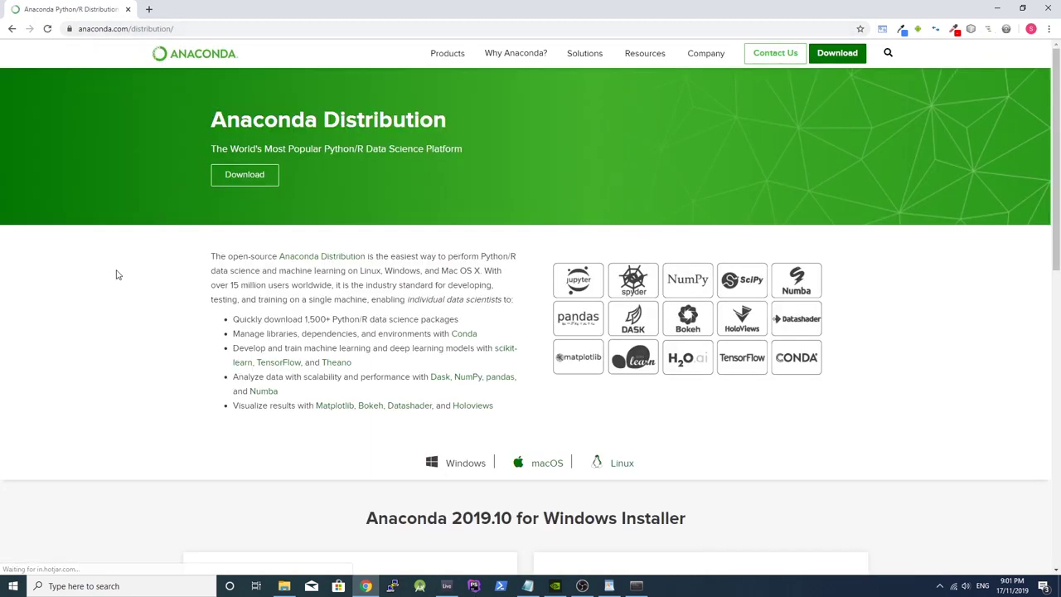
pyautogui.scroll(-3, 117, 274)
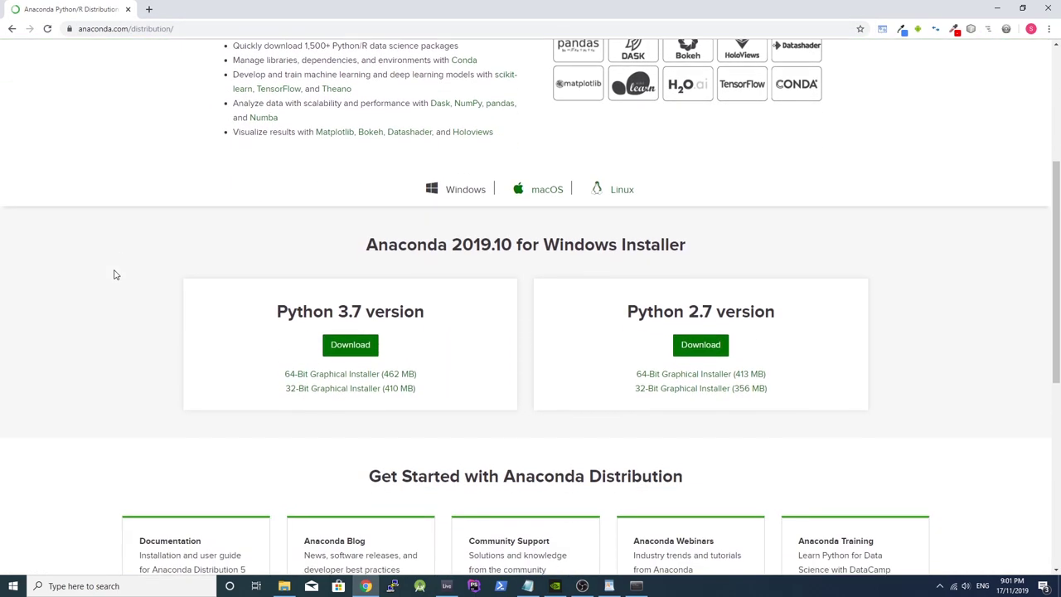
pyautogui.click(350, 350)
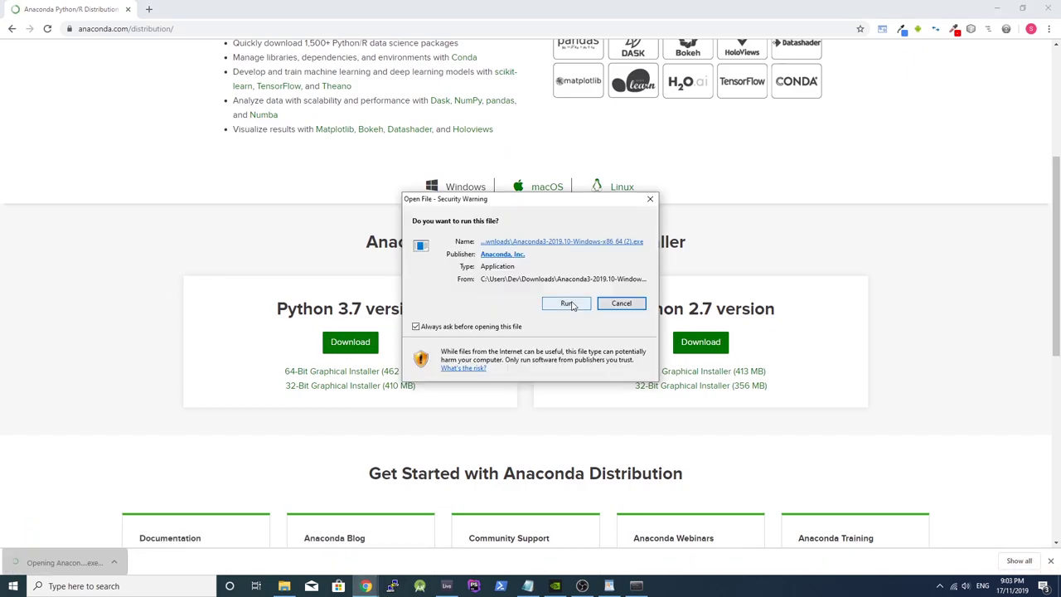
# Install Anaconda3 2019.10 for Just Me with the default location and options.
pyautogui.click(567, 303)
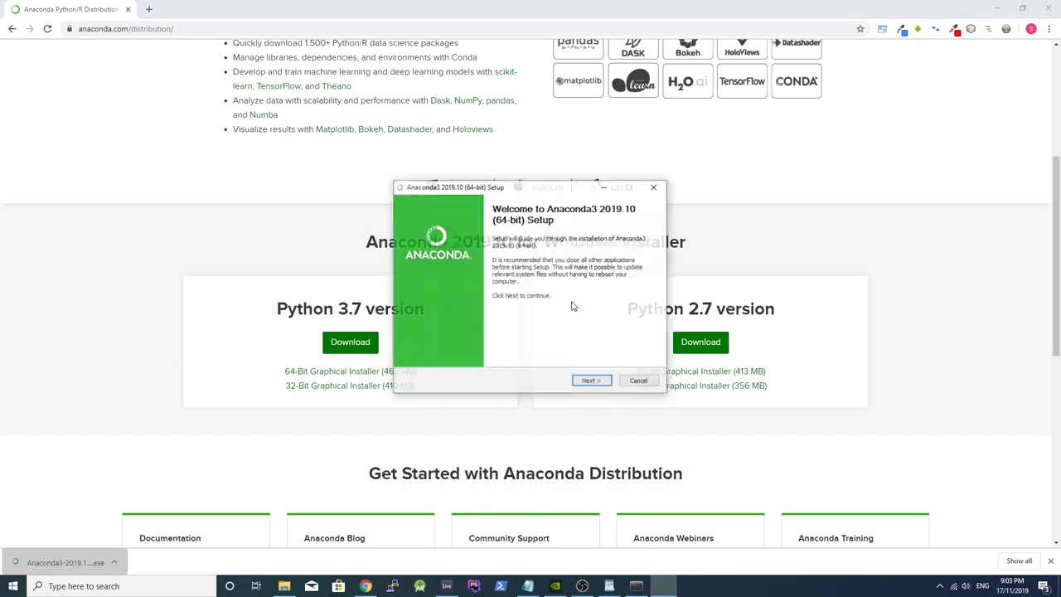
pyautogui.click(585, 380)
pyautogui.click(578, 382)
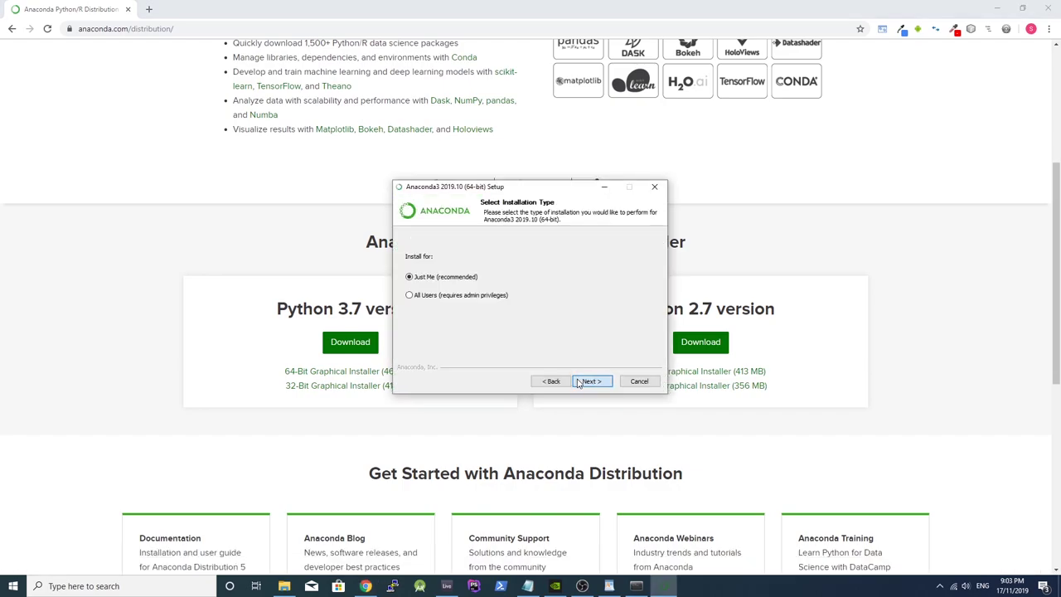
pyautogui.click(579, 382)
pyautogui.click(579, 382)
pyautogui.click(578, 382)
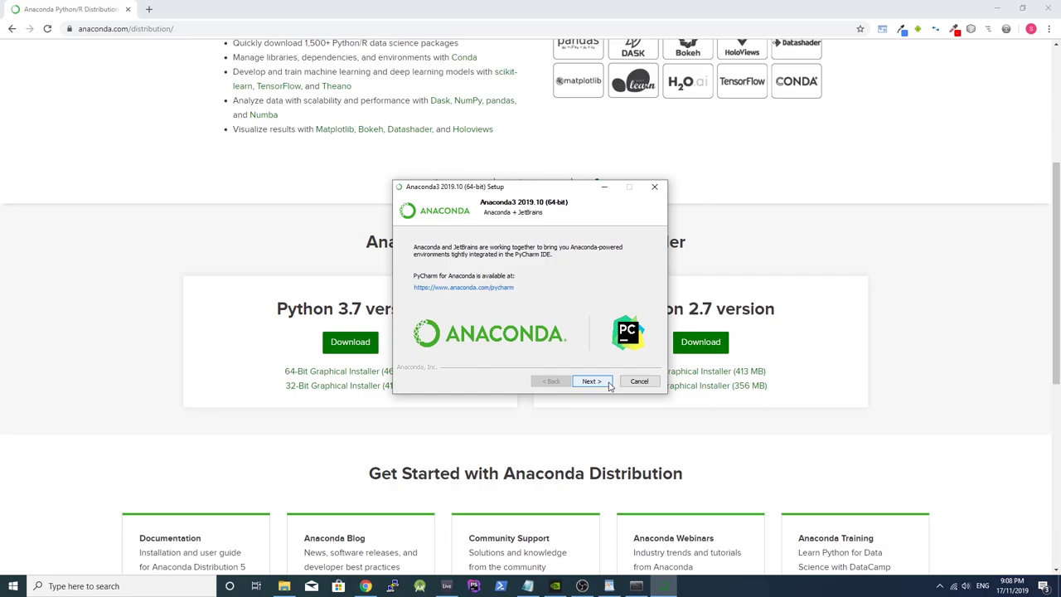
pyautogui.click(606, 383)
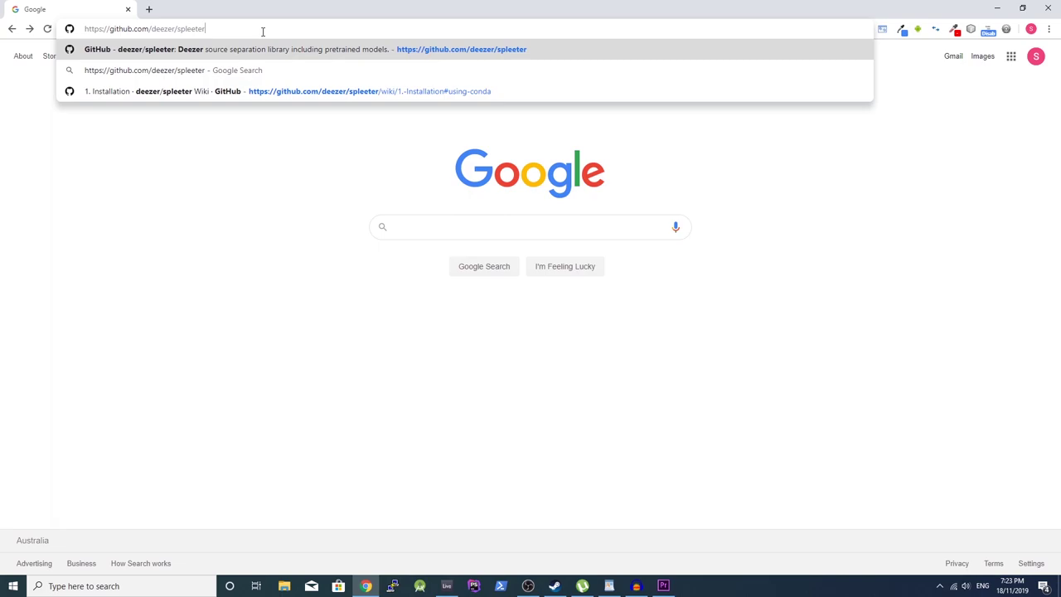
# Download the deezer/spleeter repository as a ZIP and extract it into Documents\Spleeter Install.
pyautogui.press('Return')
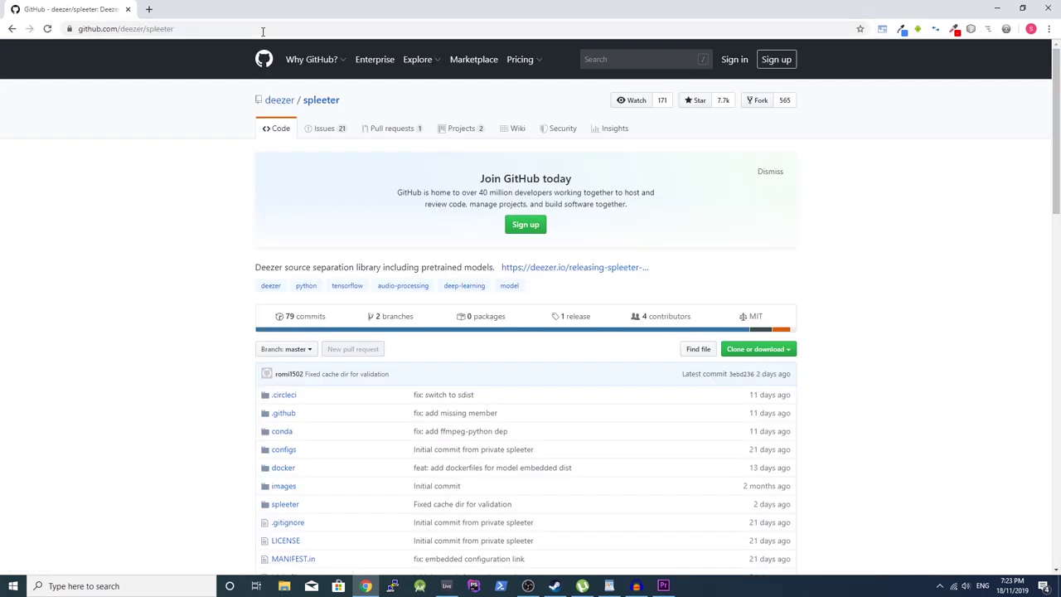
pyautogui.click(772, 351)
pyautogui.click(756, 438)
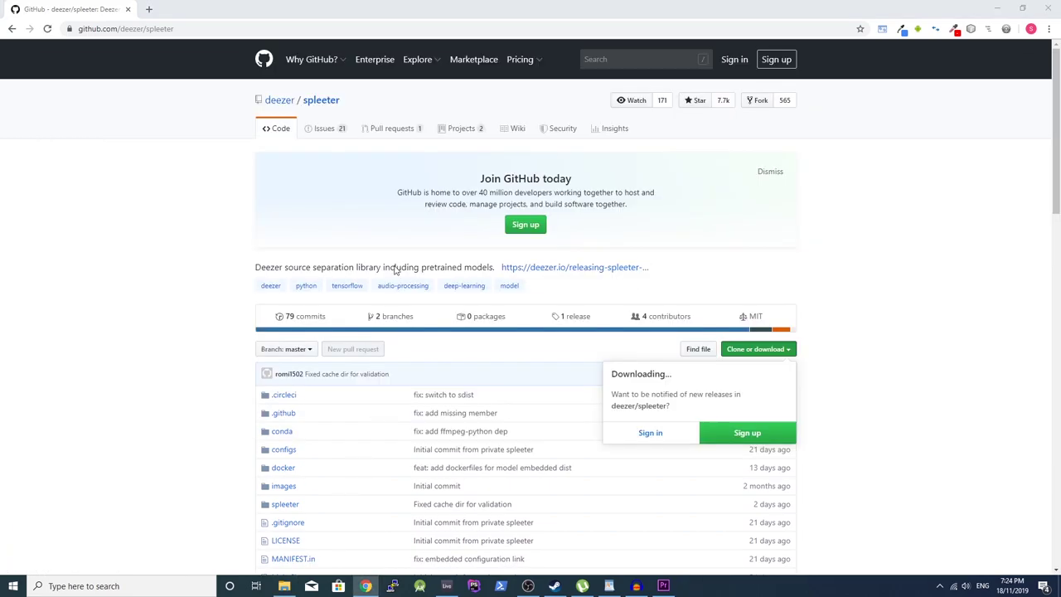
pyautogui.click(283, 586)
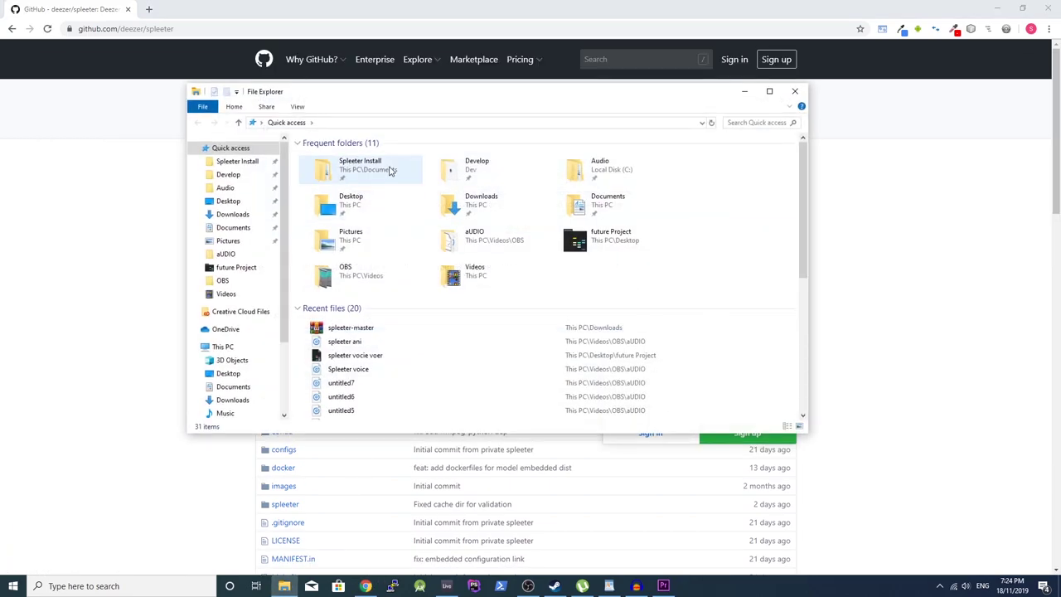
# Inside Spleeter Install, rename the spleeter-master folder to 'spleeter'.
pyautogui.doubleClick(369, 173)
pyautogui.click(362, 155)
pyautogui.click(362, 155)
pyautogui.click(363, 156)
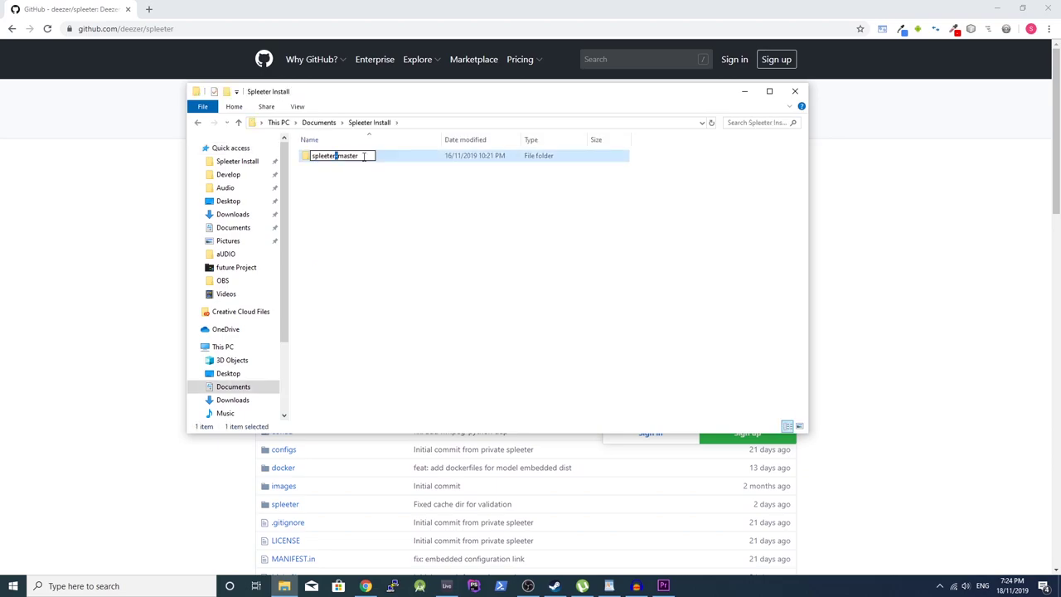
pyautogui.press('BackSpace')
pyautogui.press('BackSpace')
pyautogui.press('BackSpace')
pyautogui.press('BackSpace')
pyautogui.press('BackSpace')
pyautogui.press('BackSpace')
pyautogui.press('BackSpace')
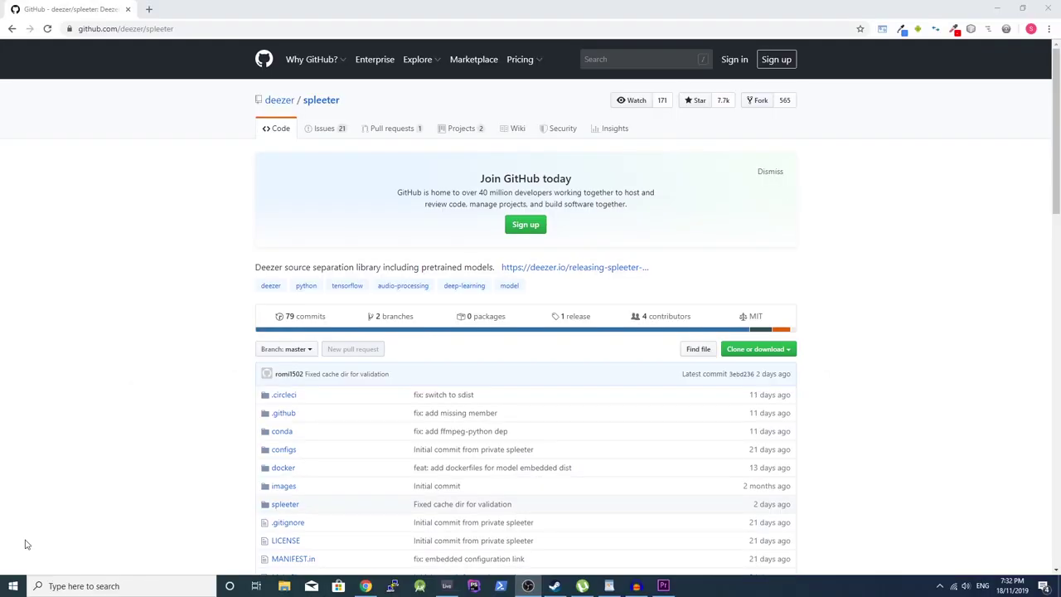
# Launch Anaconda Prompt from Windows search.
pyautogui.click(13, 586)
pyautogui.write('an')
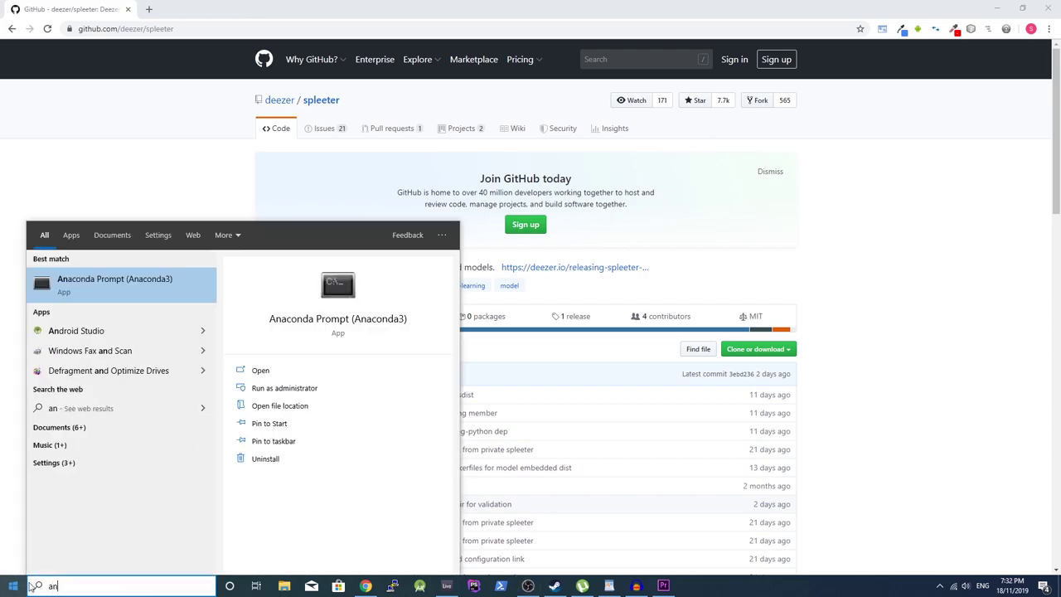
pyautogui.press('Return')
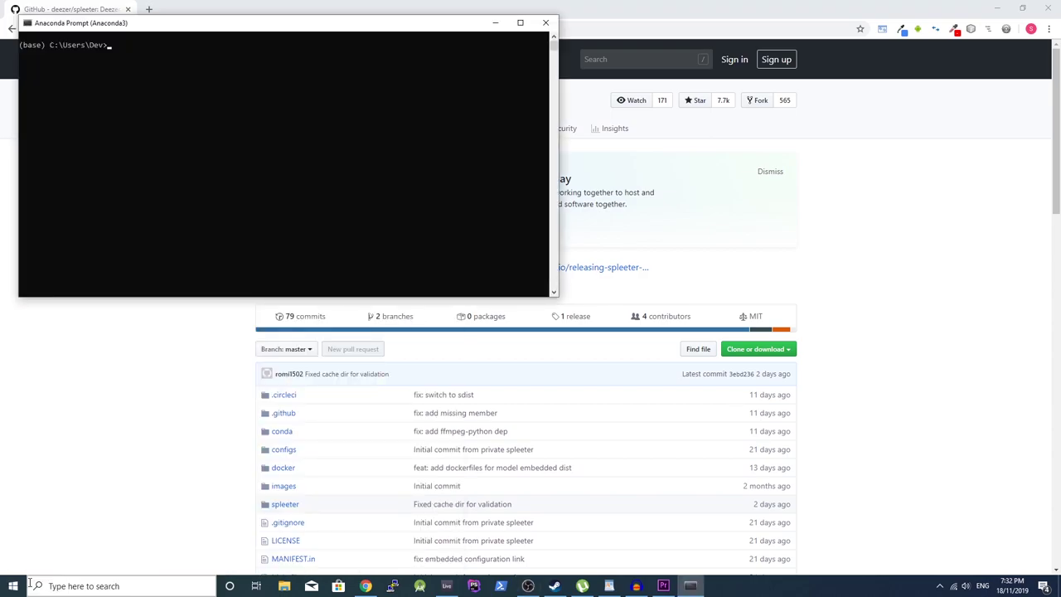
# Copy the Spleeter Install folder path and cd into it in Anaconda Prompt.
pyautogui.click(88, 495)
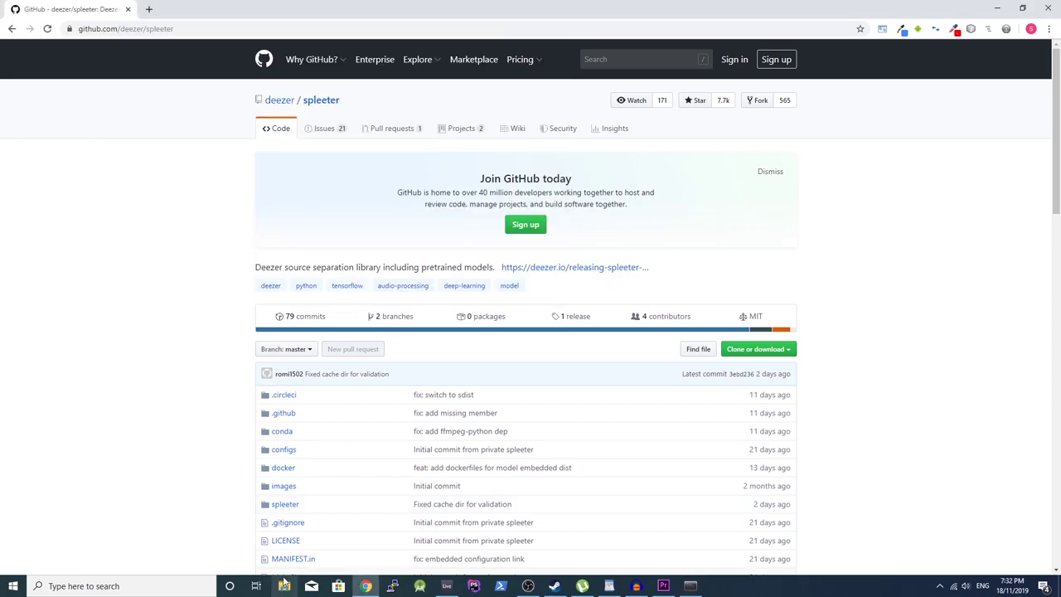
pyautogui.click(283, 586)
pyautogui.doubleClick(346, 170)
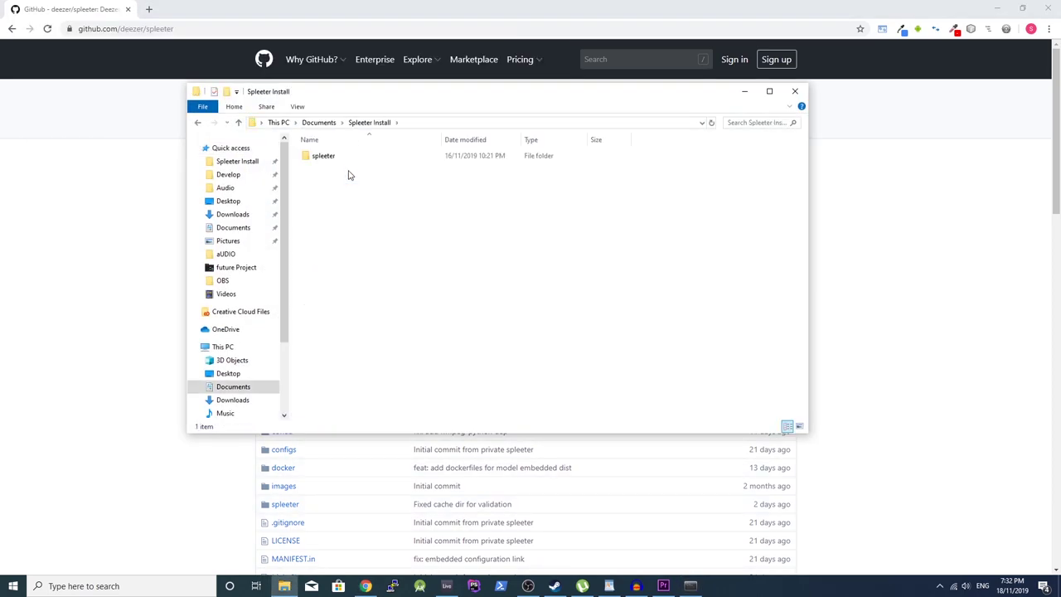
pyautogui.click(425, 122)
pyautogui.hotkey('ctrl', 'c')
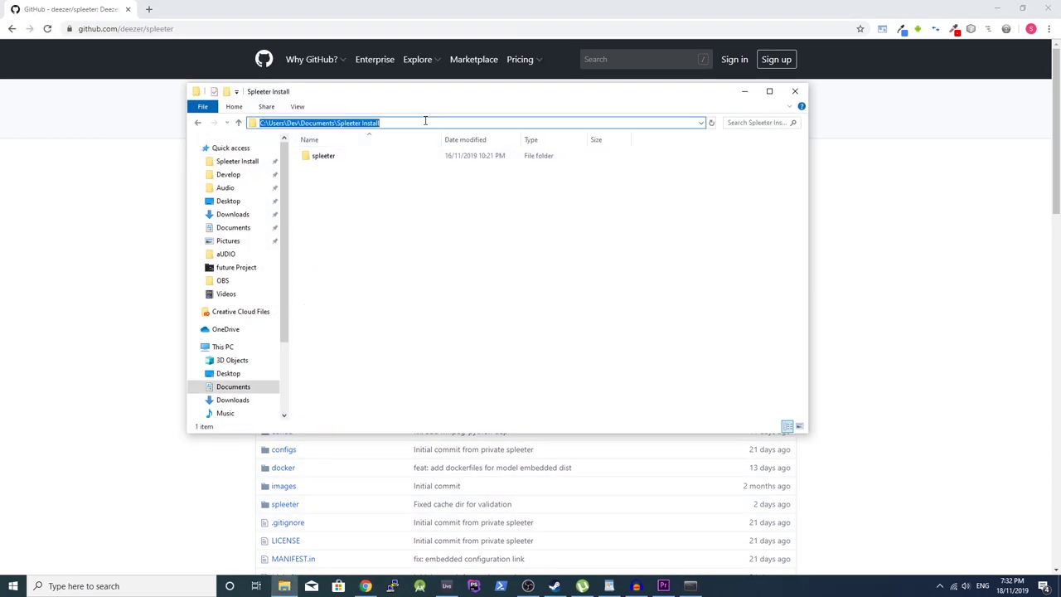
pyautogui.click(688, 584)
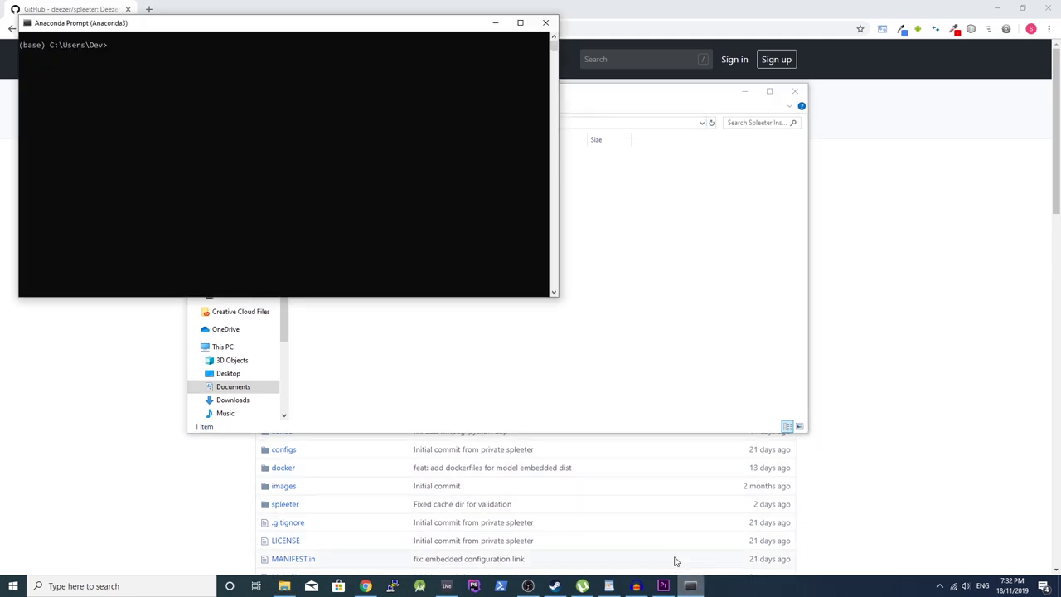
pyautogui.write('cd')
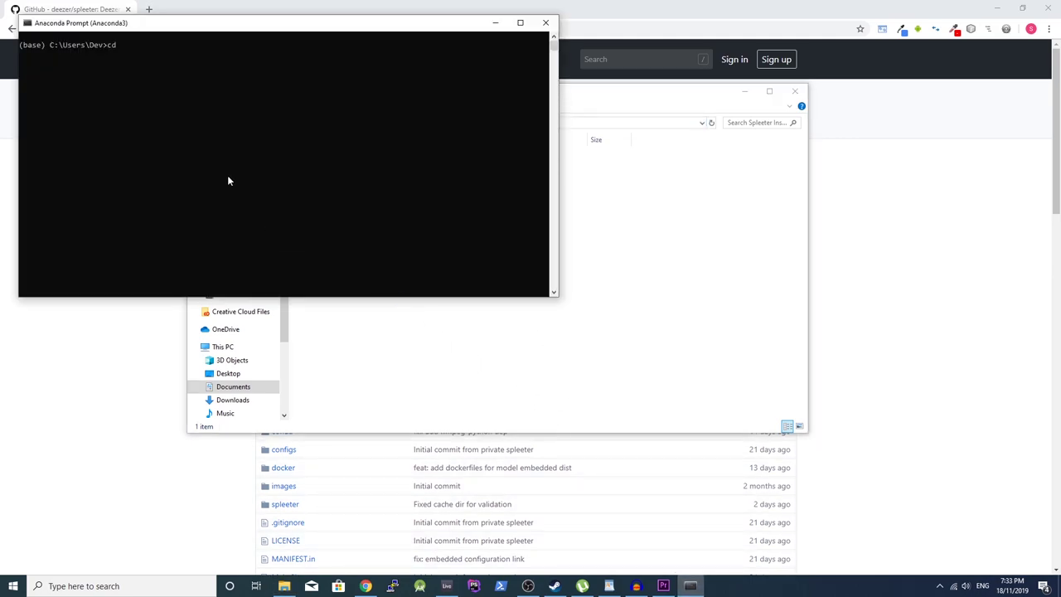
pyautogui.hotkey('ctrl', 'v')
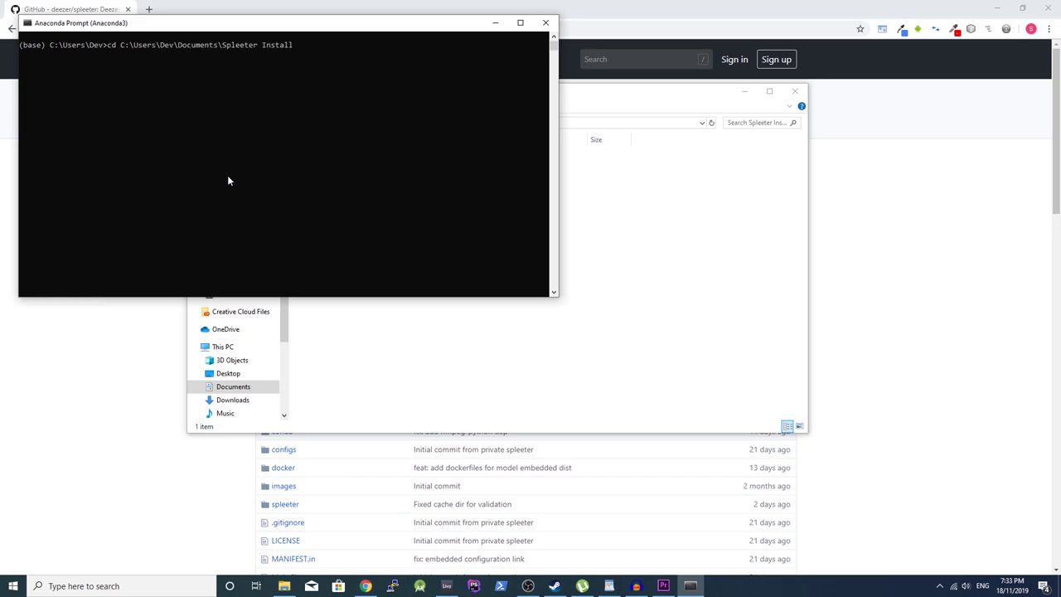
pyautogui.press('Return')
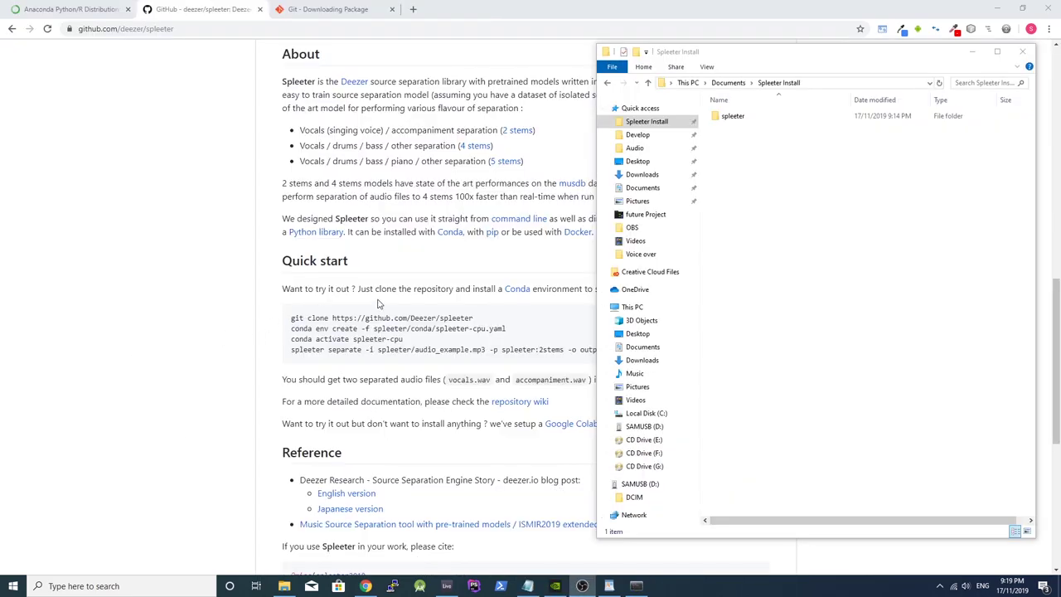
# Paste test.mp3 into the spleeter folder and select the conda env create line on GitHub.
pyautogui.doubleClick(734, 118)
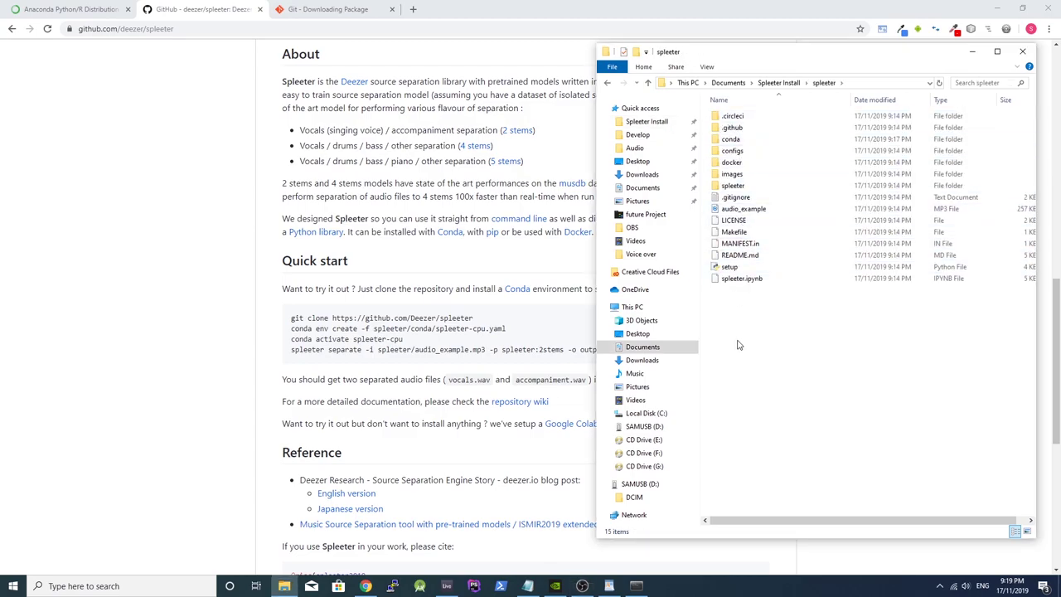
pyautogui.hotkey('ctrl', 'v')
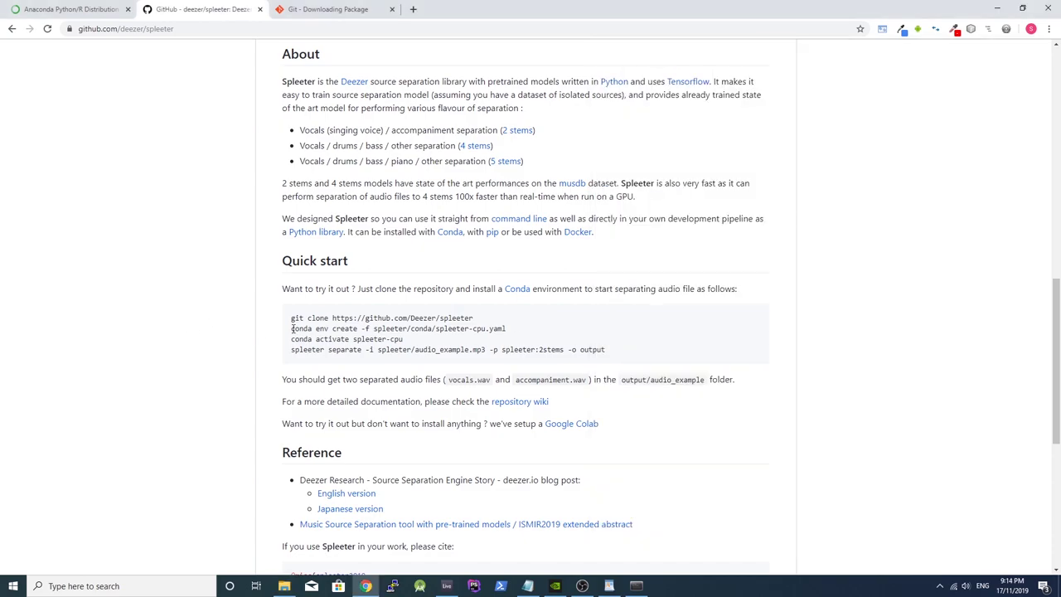
pyautogui.moveTo(292, 328); pyautogui.dragTo(508, 331)
pyautogui.hotkey('ctrl', 'c')
# Paste and run the conda env create command to build the spleeter-cpu environment.
pyautogui.click(636, 586)
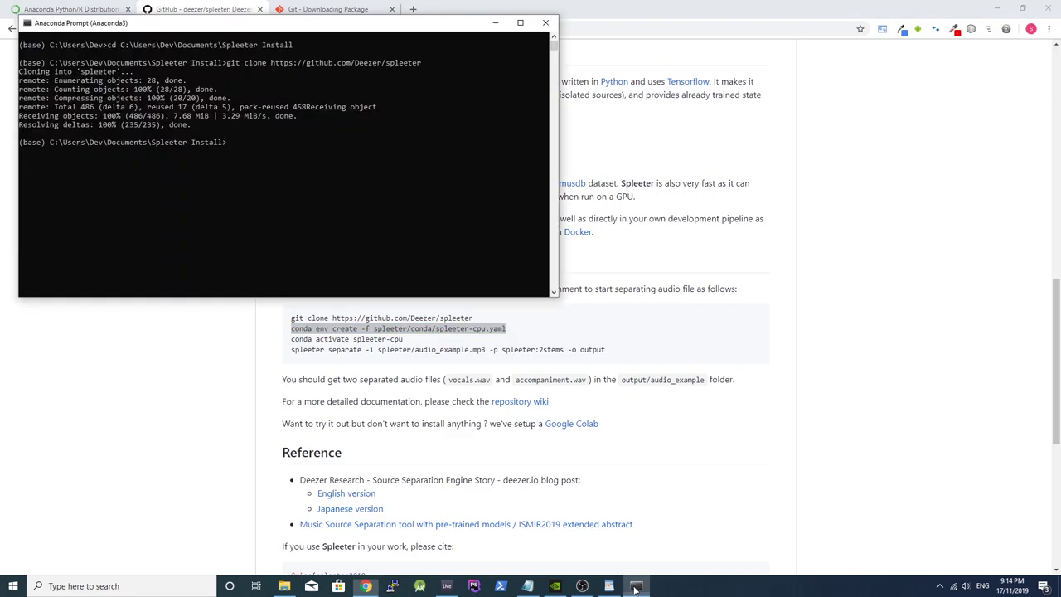
pyautogui.rightClick(263, 150)
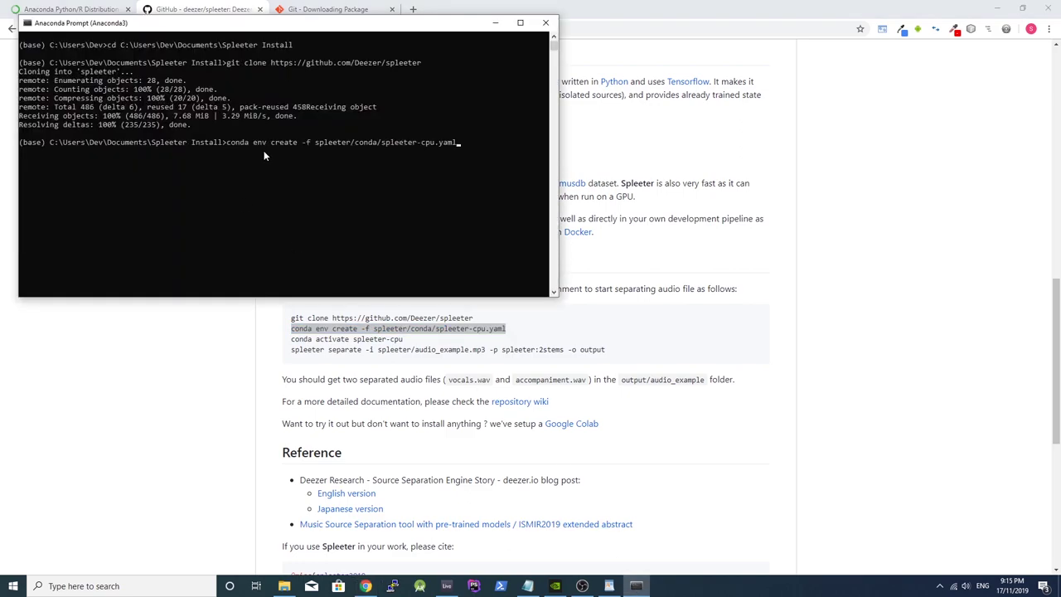
pyautogui.press('Return')
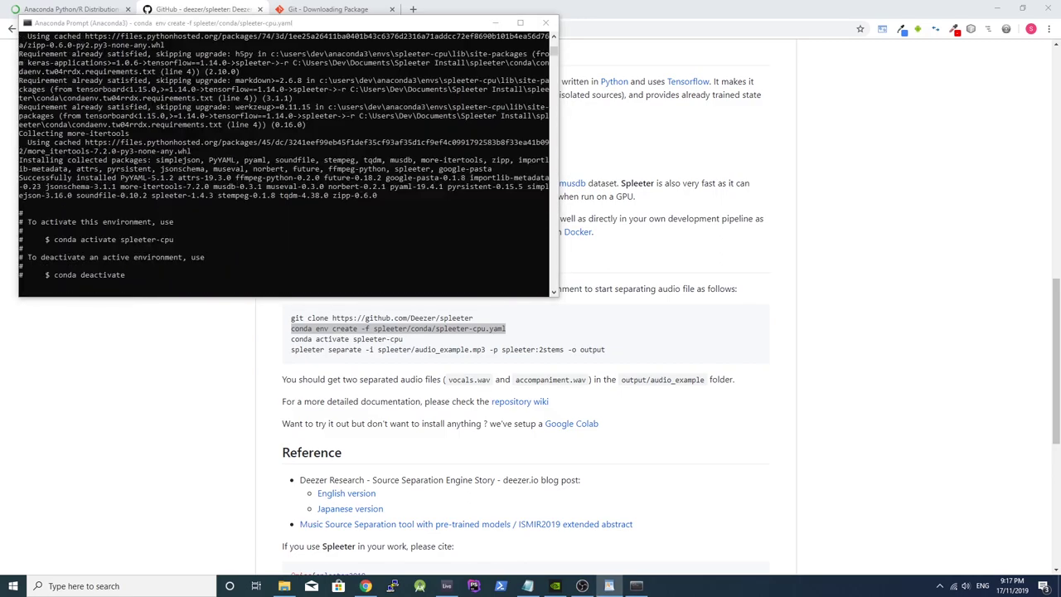
# Copy the conda activate spleeter-cpu line from GitHub and run it.
pyautogui.click(217, 340)
pyautogui.moveTo(291, 339); pyautogui.dragTo(404, 341)
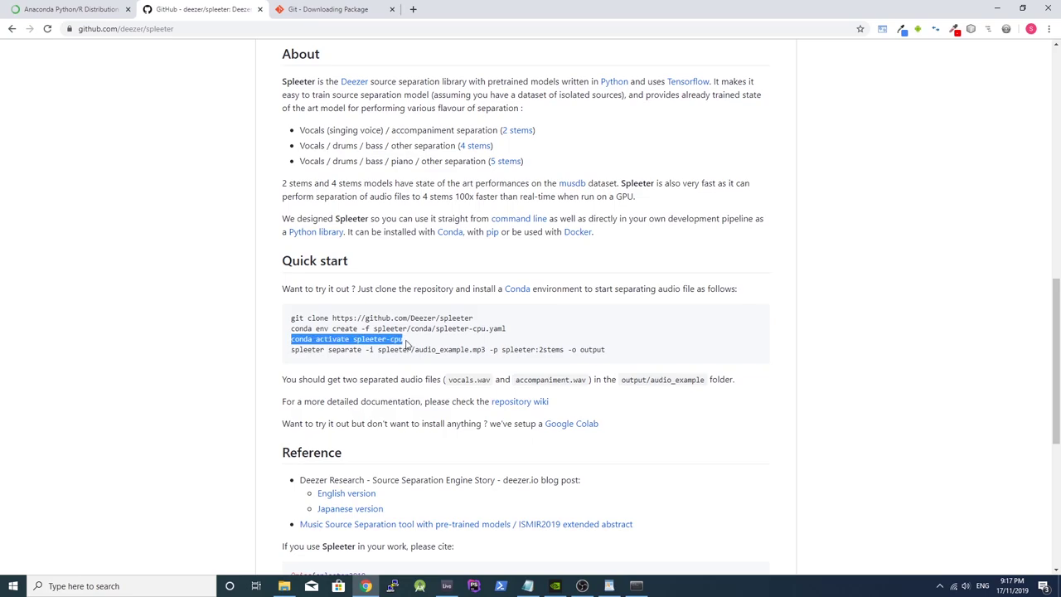
pyautogui.click(636, 585)
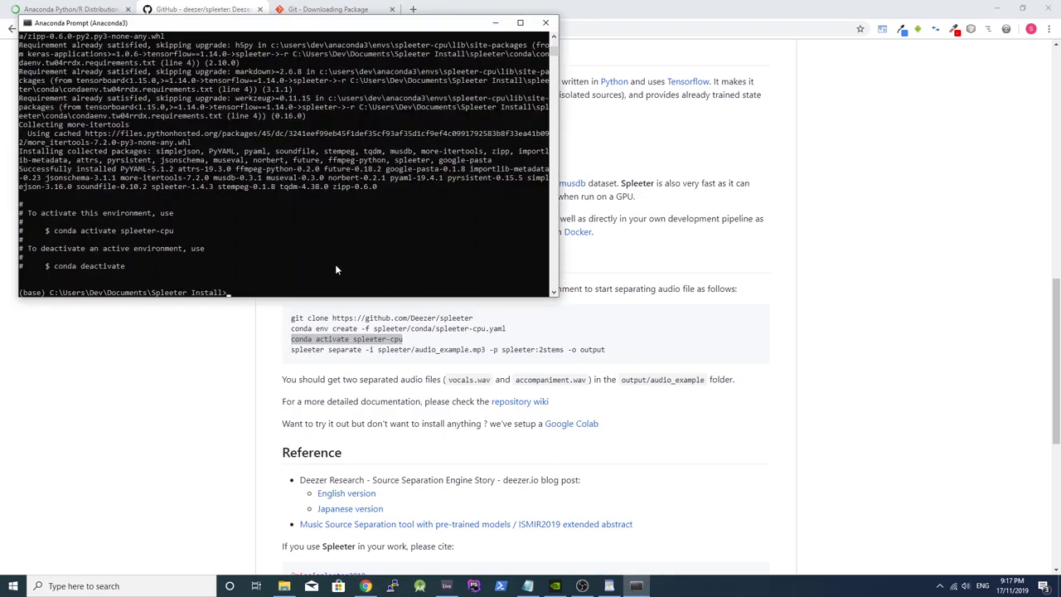
pyautogui.press('Return')
pyautogui.write('conda activate spleeter-cpu')
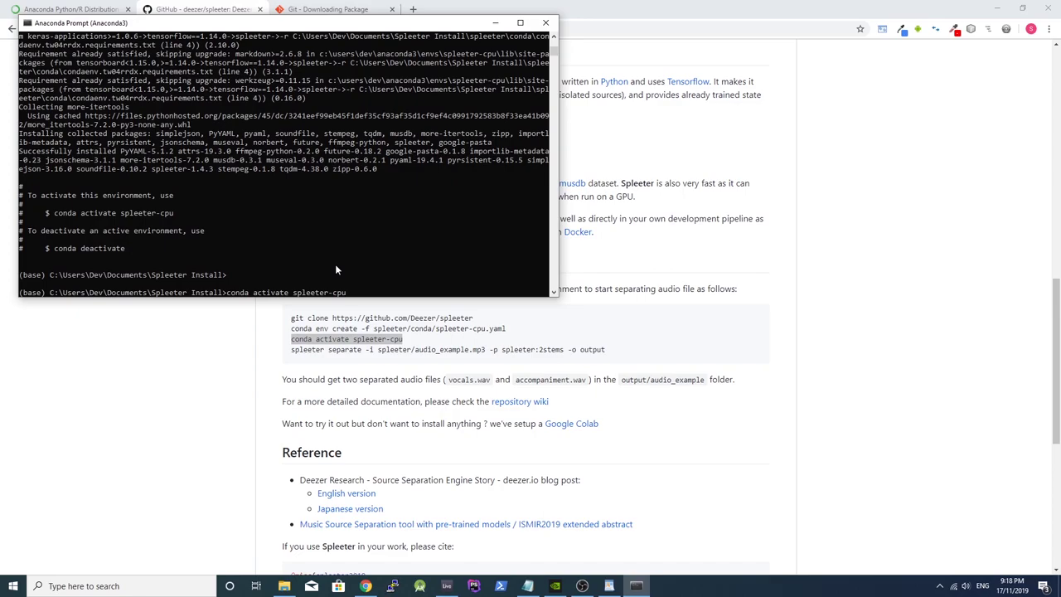
pyautogui.press('Return')
# Paste GitHub's example spleeter separate command into the prompt.
pyautogui.click(232, 389)
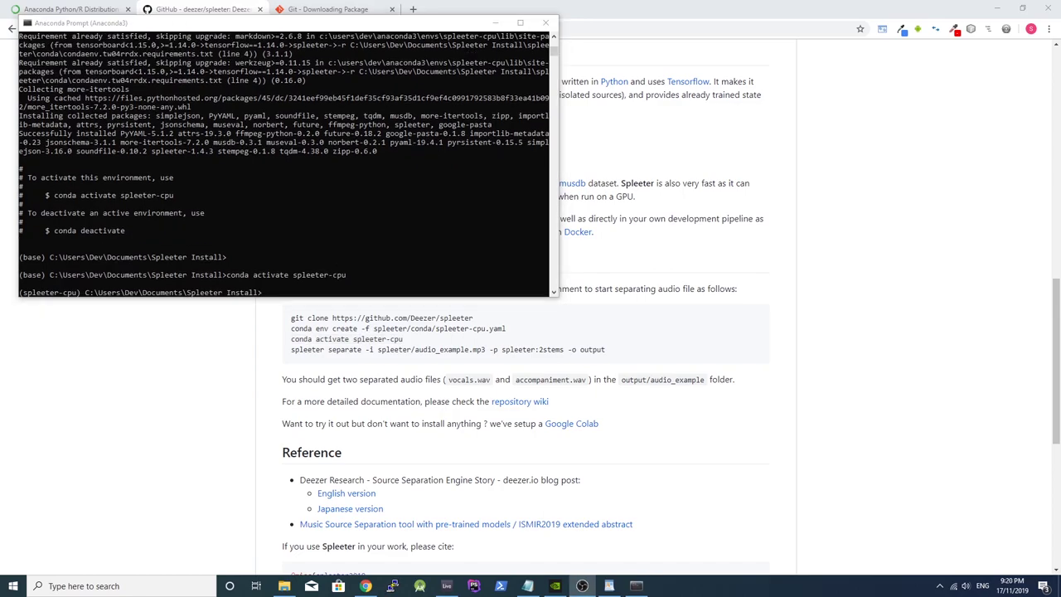
pyautogui.click(212, 354)
pyautogui.moveTo(290, 349); pyautogui.dragTo(613, 351)
pyautogui.hotkey('ctrl', 'c')
pyautogui.click(636, 586)
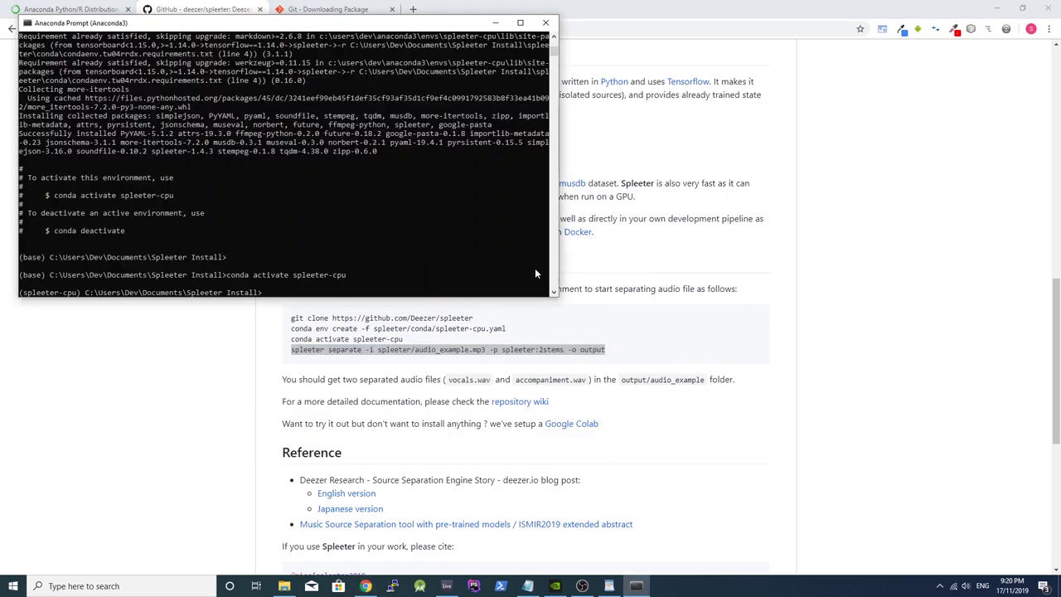
pyautogui.rightClick(535, 268)
pyautogui.moveTo(558, 259); pyautogui.dragTo(648, 251)
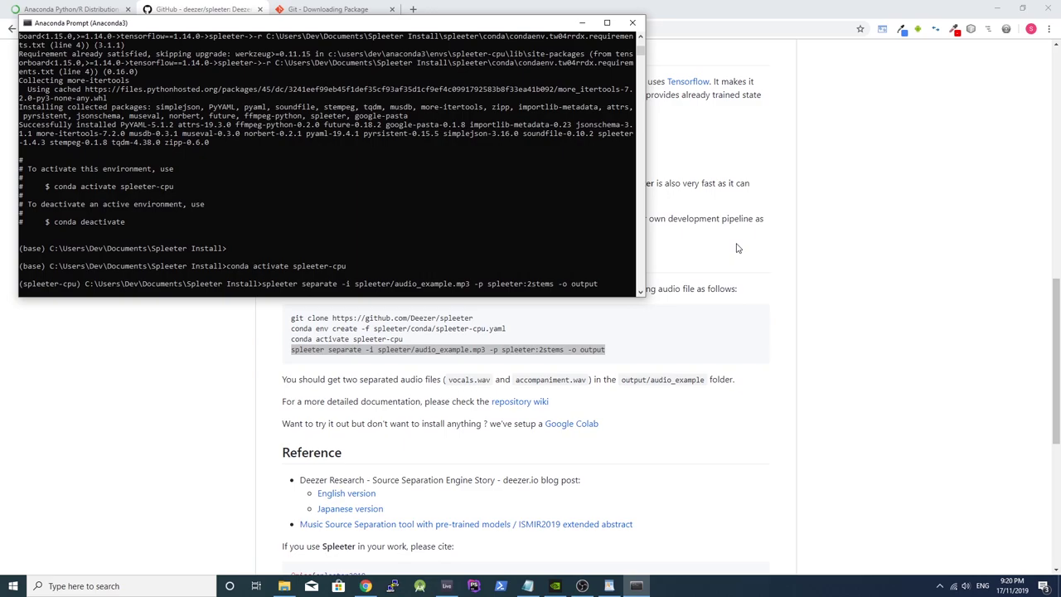
# Edit the command to use the 4stems model on test.mp3 and run it.
pyautogui.press('BackSpace')
pyautogui.write('4')
pyautogui.press('BackSpace')
pyautogui.press('BackSpace')
pyautogui.press('BackSpace')
pyautogui.press('BackSpace')
pyautogui.press('BackSpace')
pyautogui.press('BackSpace')
pyautogui.press('BackSpace')
pyautogui.press('BackSpace')
pyautogui.press('BackSpace')
pyautogui.press('BackSpace')
pyautogui.press('BackSpace')
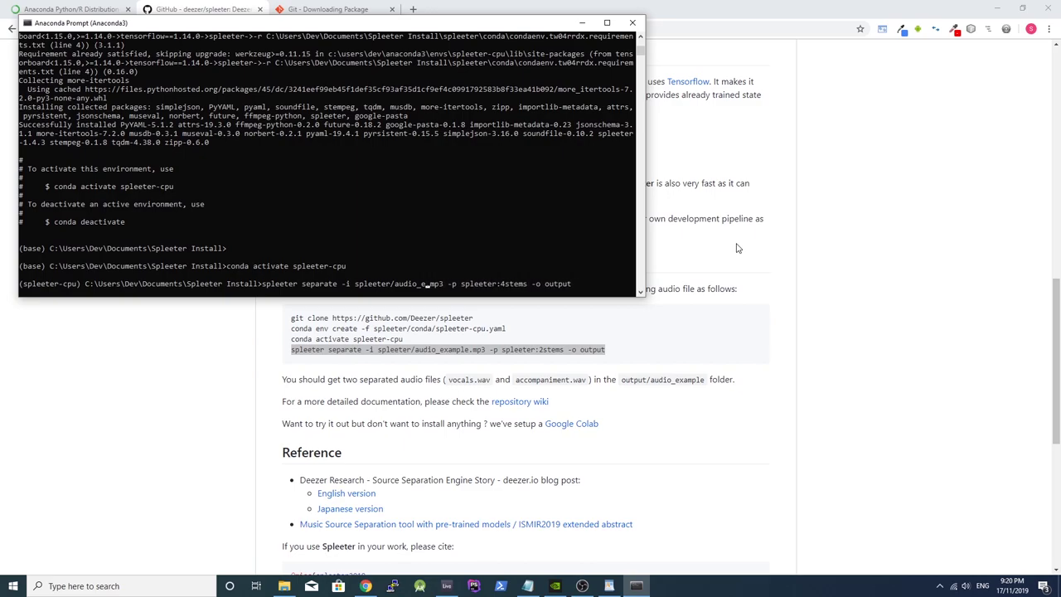
pyautogui.press('BackSpace')
pyautogui.press('BackSpace')
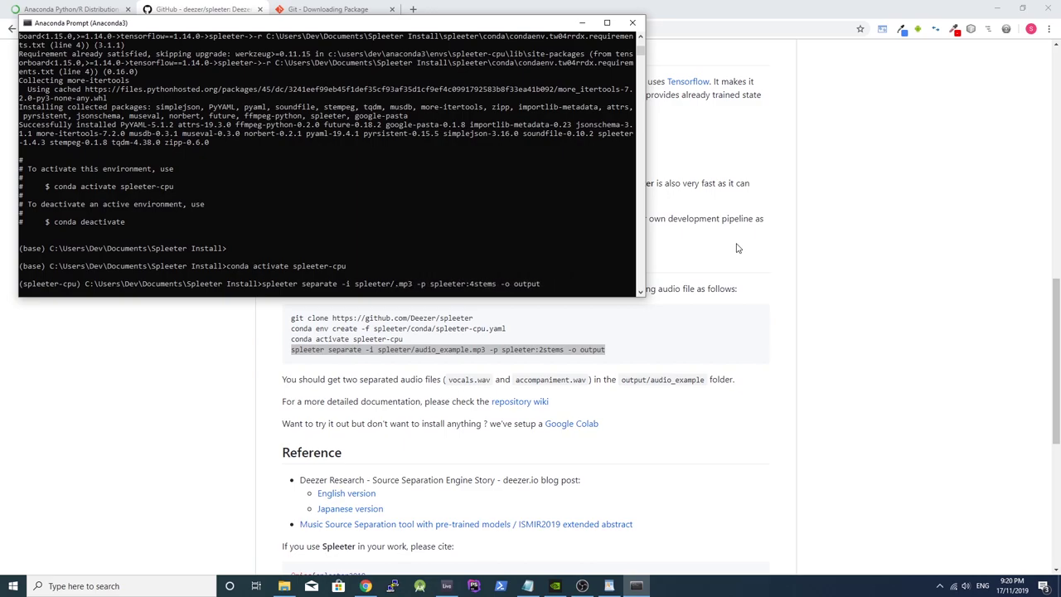
pyautogui.write('test')
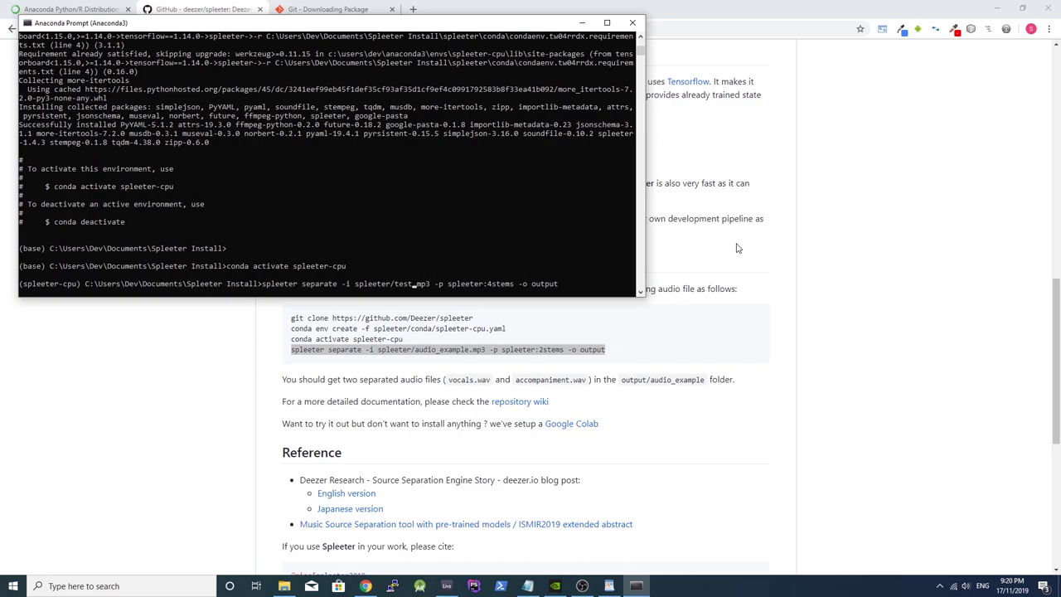
pyautogui.press('Return')
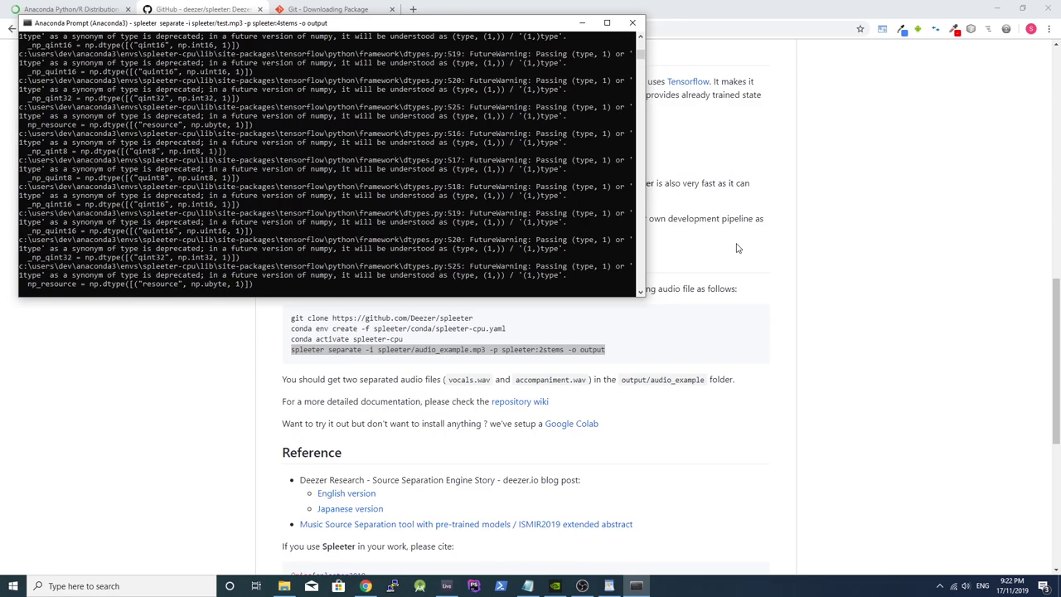
# Browse to output\test and inspect the bass, drums, other and vocals WAV files.
pyautogui.click(283, 586)
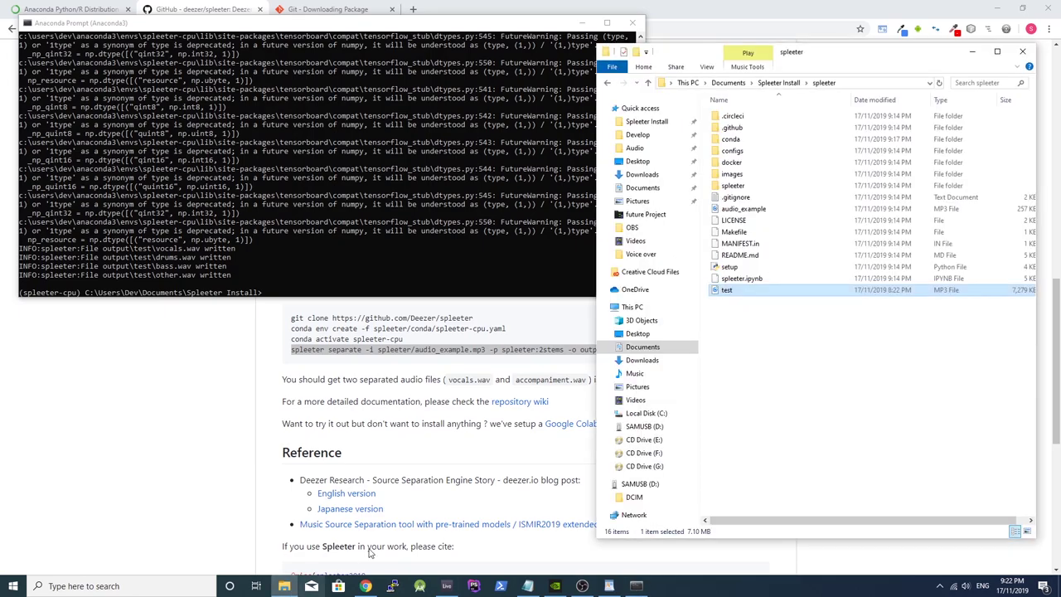
pyautogui.click(608, 83)
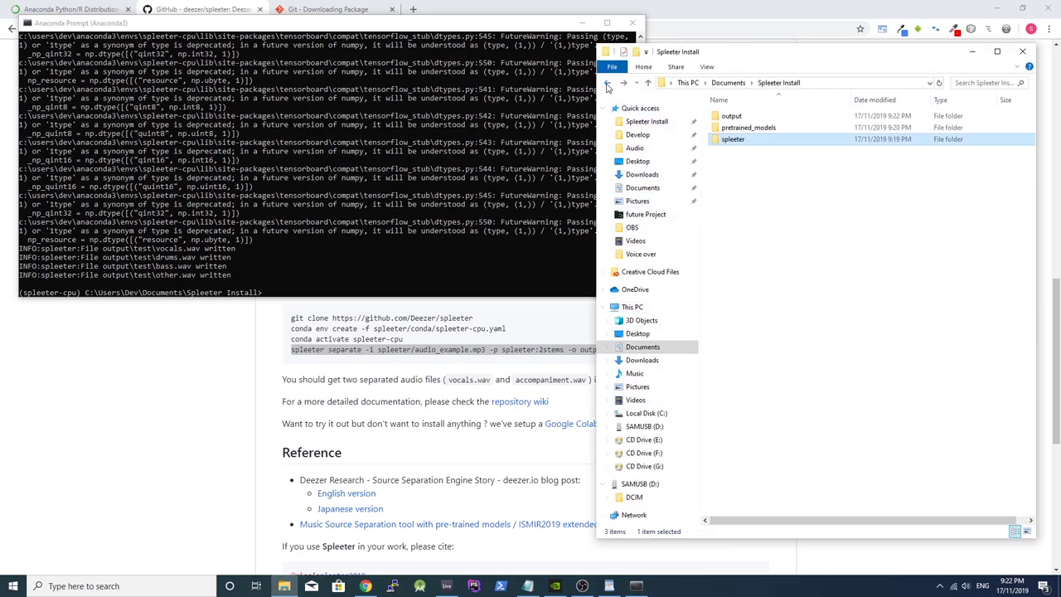
pyautogui.doubleClick(743, 118)
pyautogui.doubleClick(727, 116)
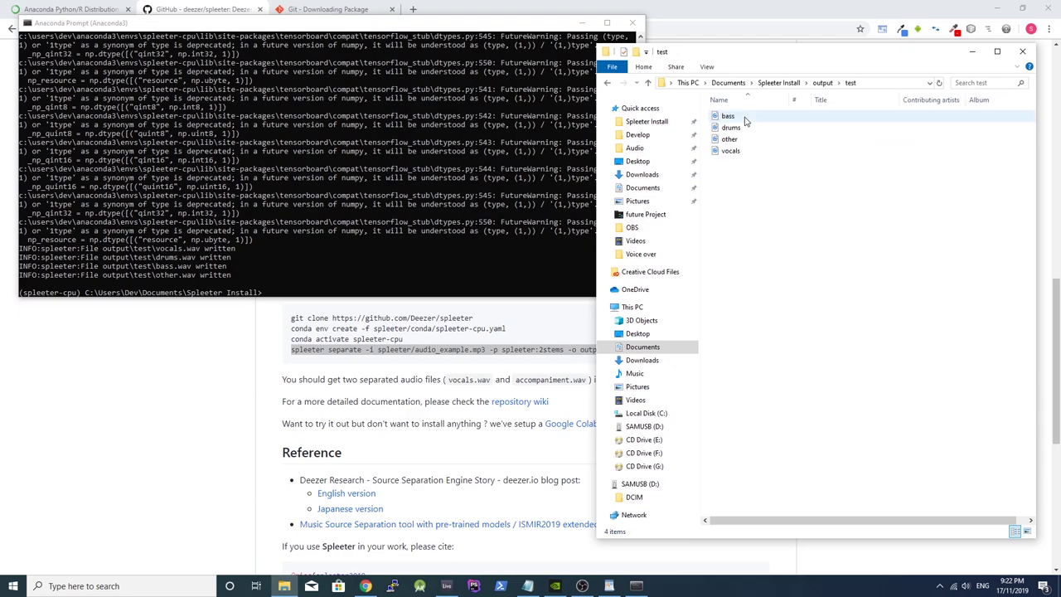
pyautogui.click(745, 120)
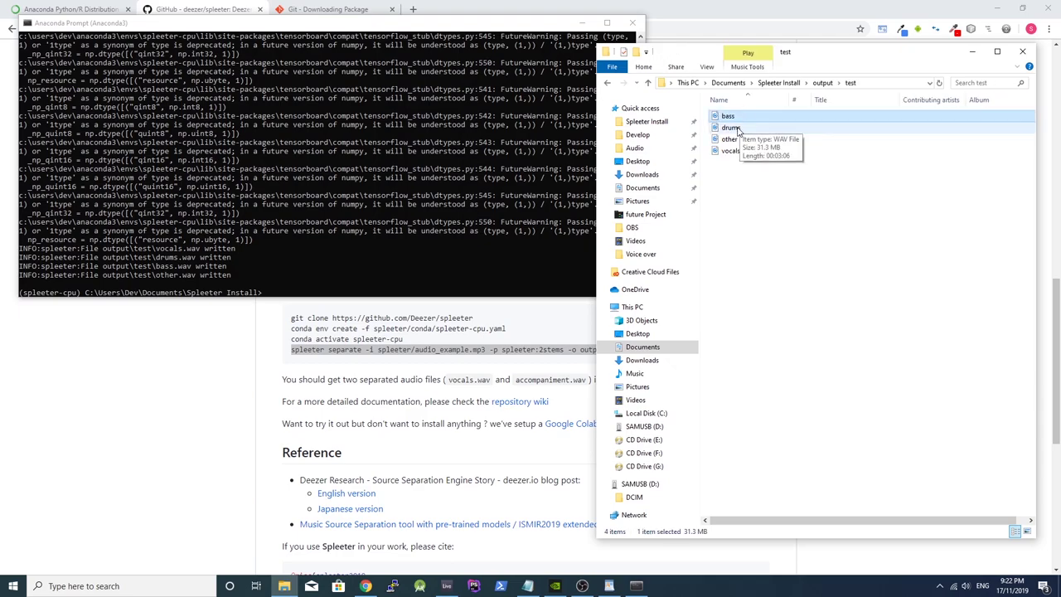
pyautogui.click(743, 129)
pyautogui.click(751, 139)
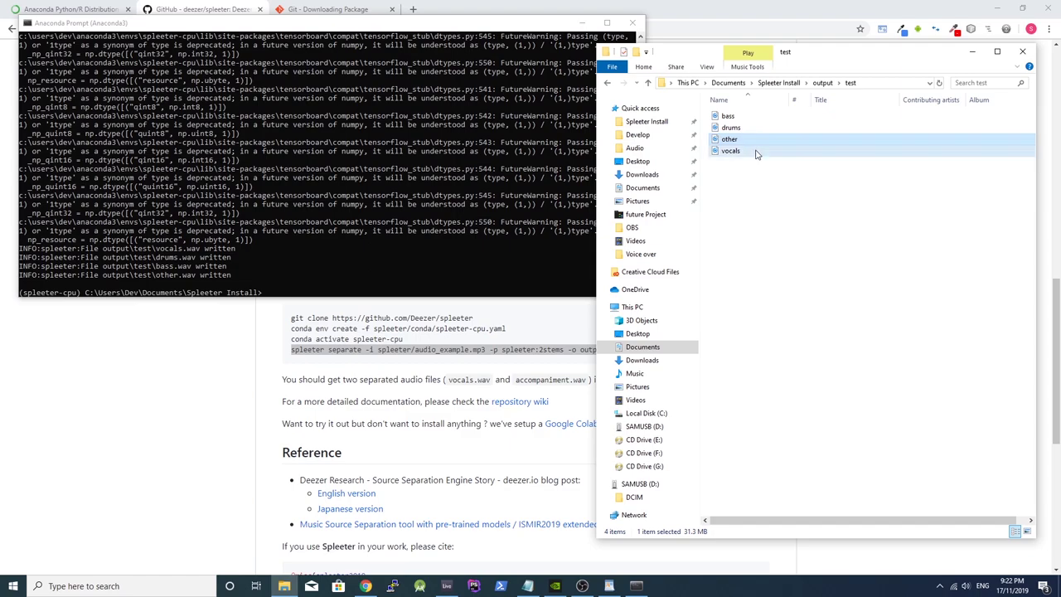
pyautogui.click(756, 152)
pyautogui.click(747, 195)
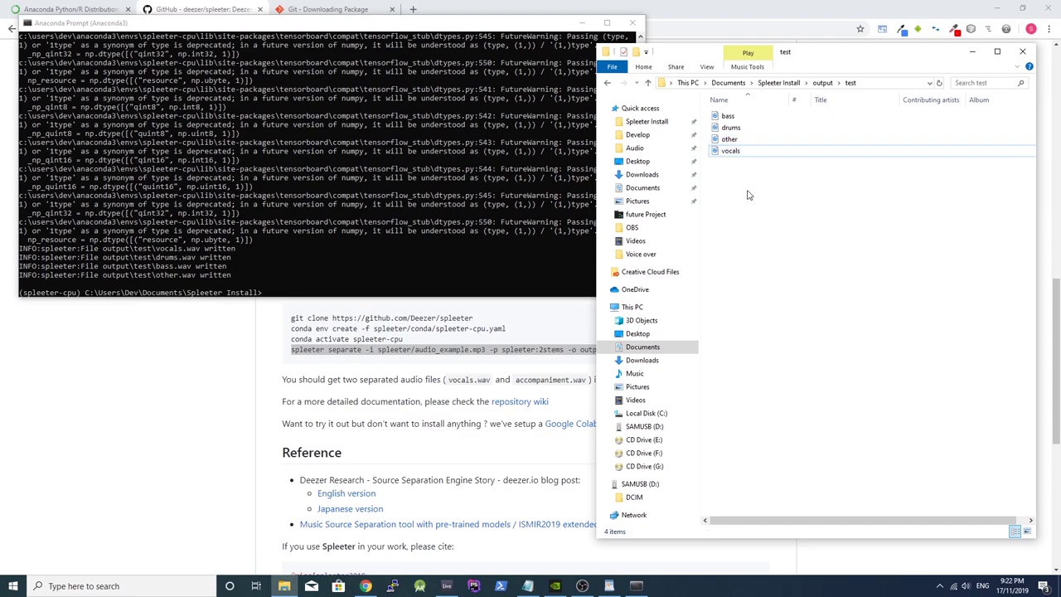